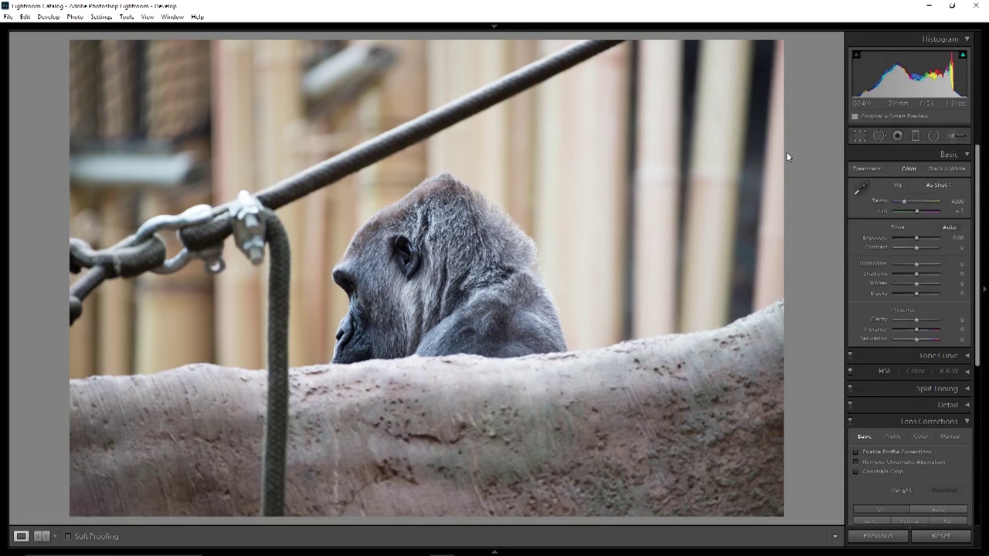
- Browse ahead to the gorilla against the red and green rock wall and examine its face up close for sharpness
key("Right")
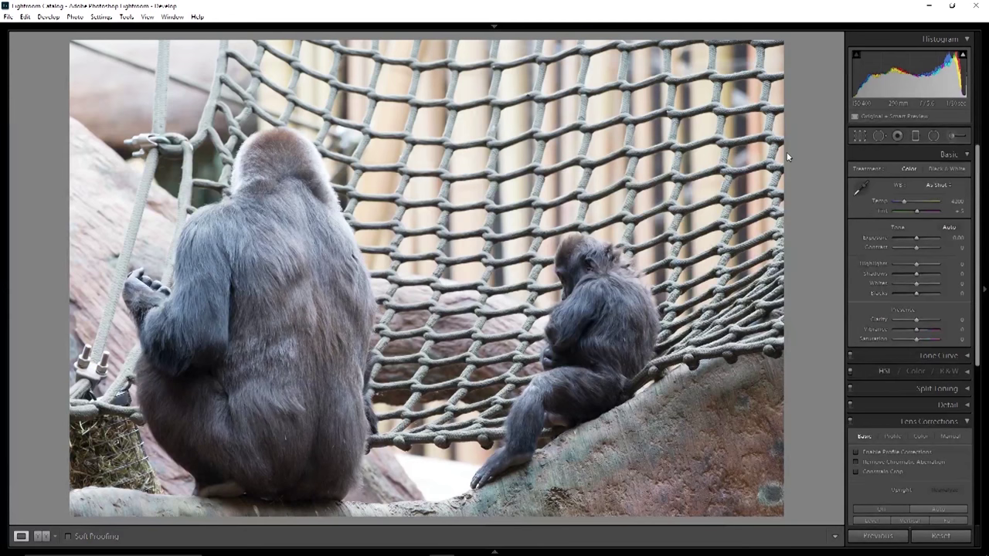
key("Right")
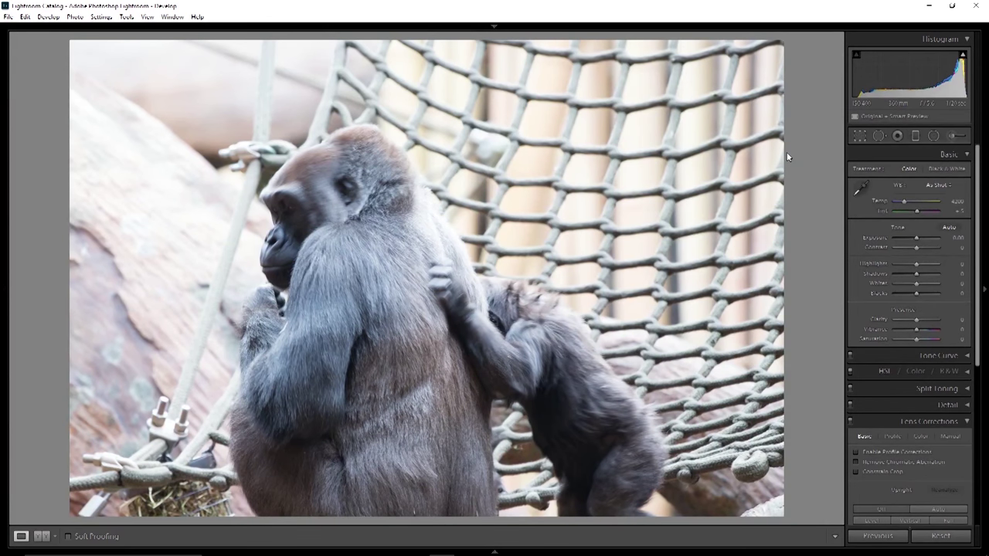
key("Right")
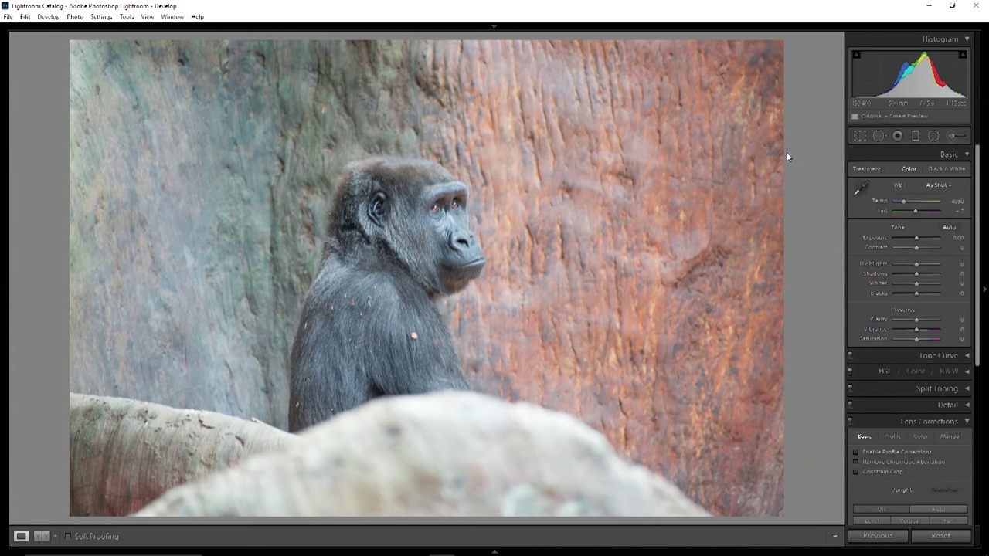
left_click(462, 196)
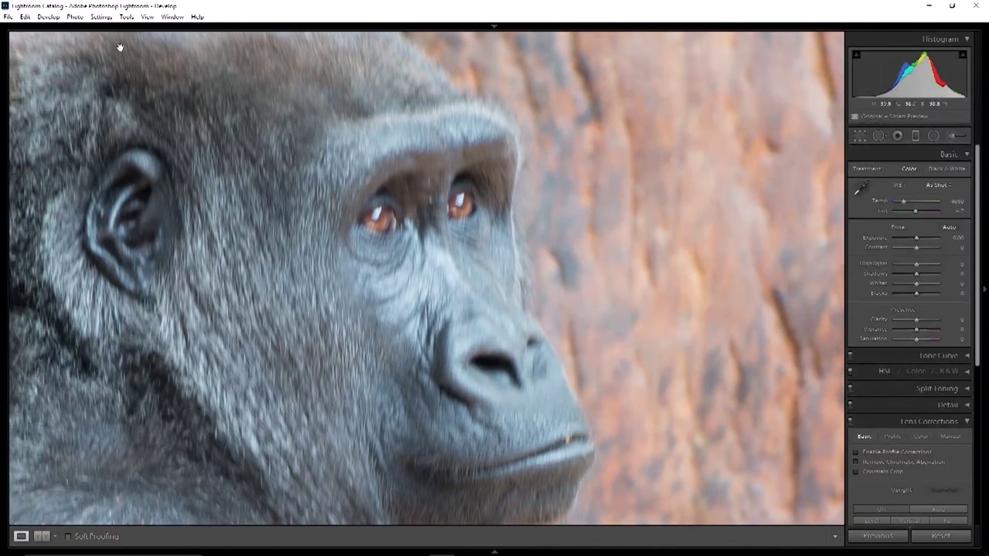
left_click(494, 26)
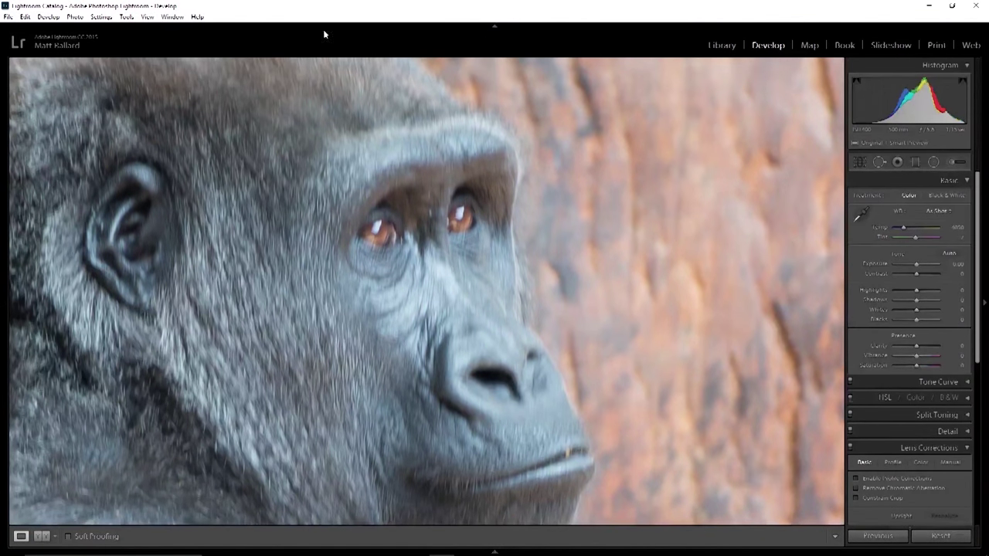
left_click(497, 26)
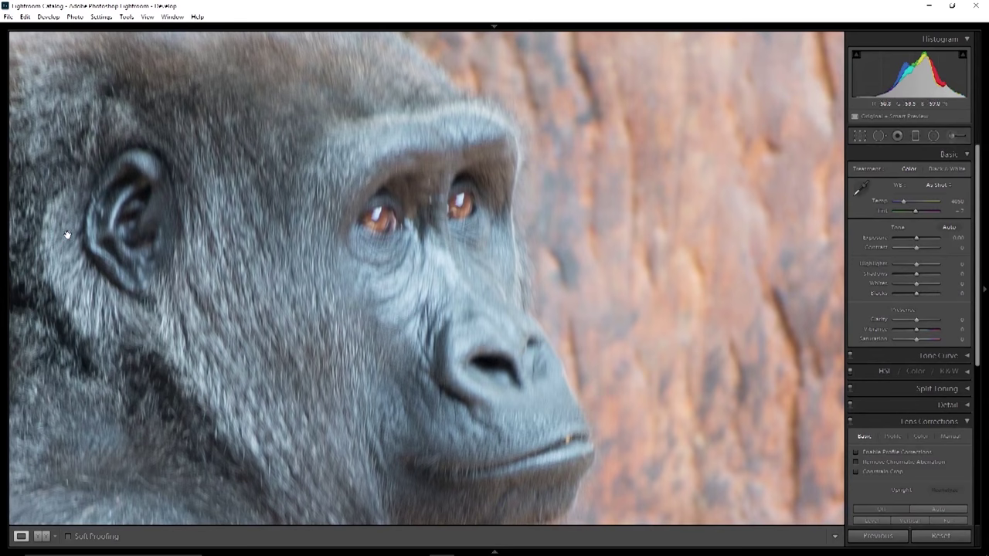
key("ctrl+minus")
key("ctrl+minus")
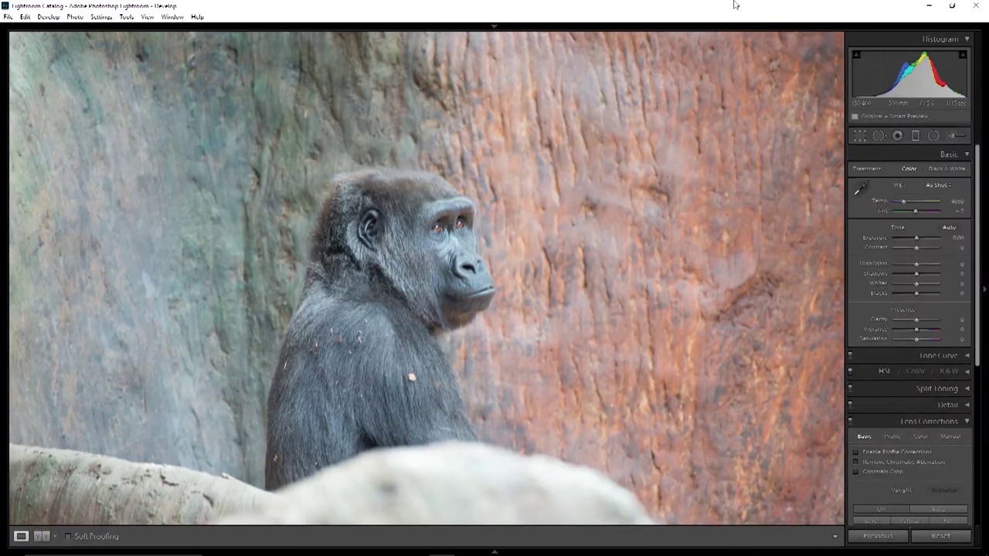
- Review the next gorilla portraits one by one, comparing poses, eye contact, lighting and backgrounds
key("Right")
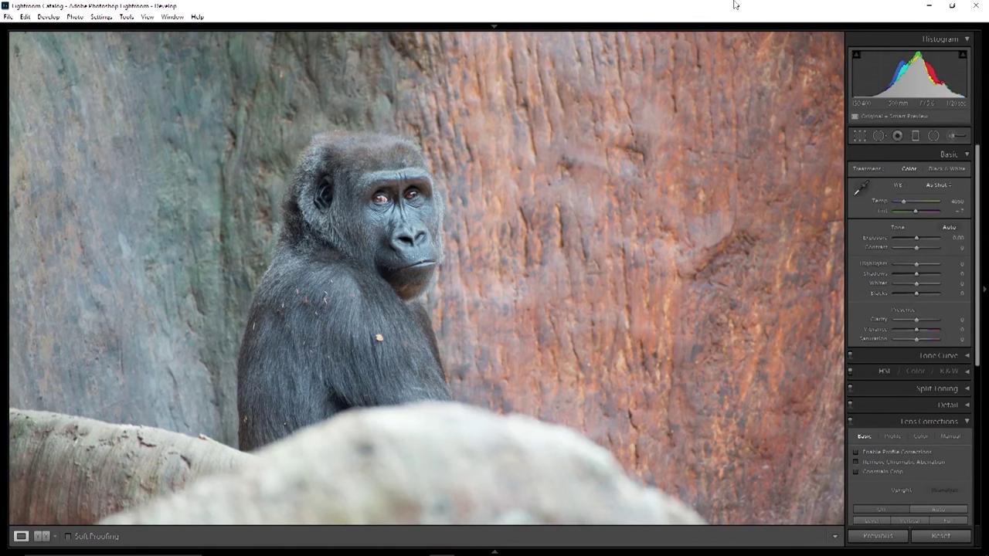
key("Right")
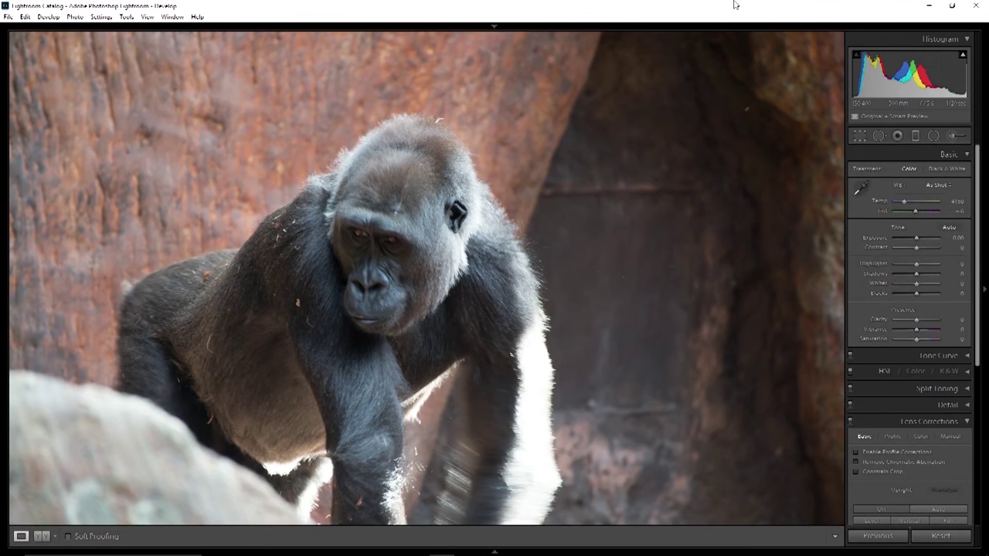
key("Right")
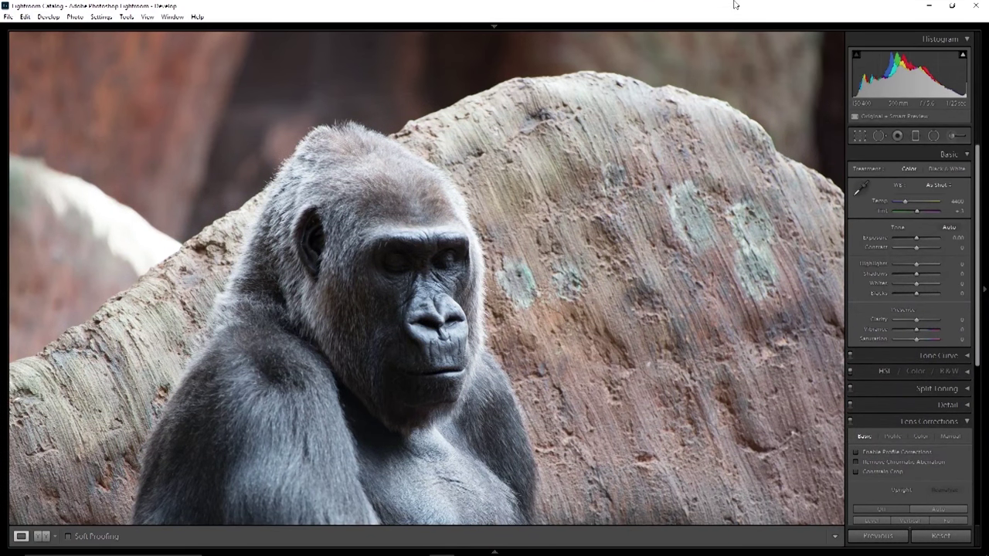
key("Right")
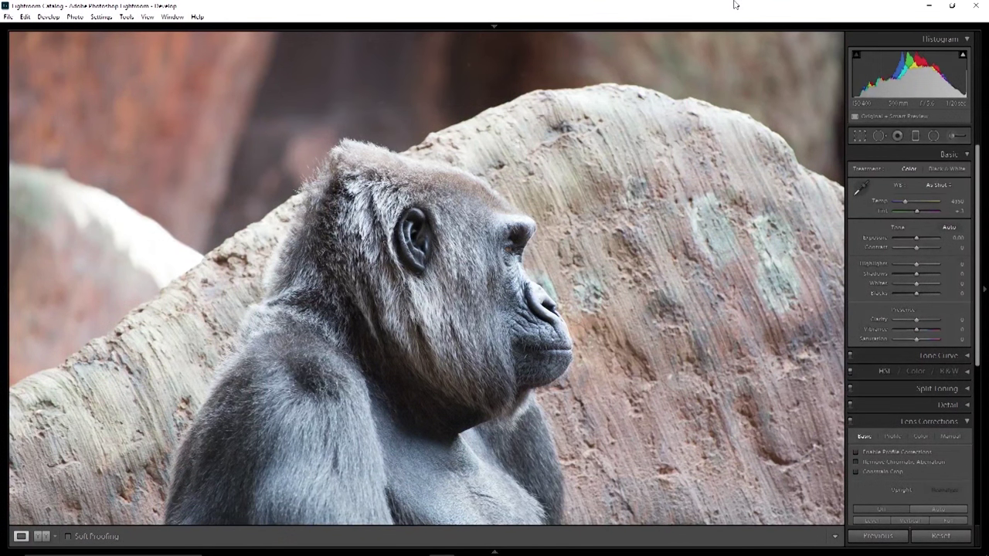
key("Right")
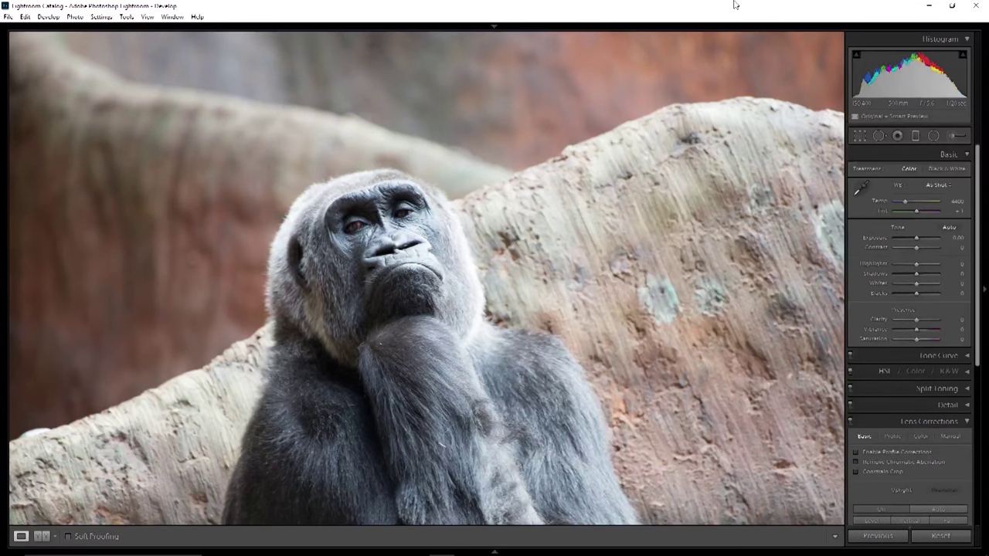
key("Left")
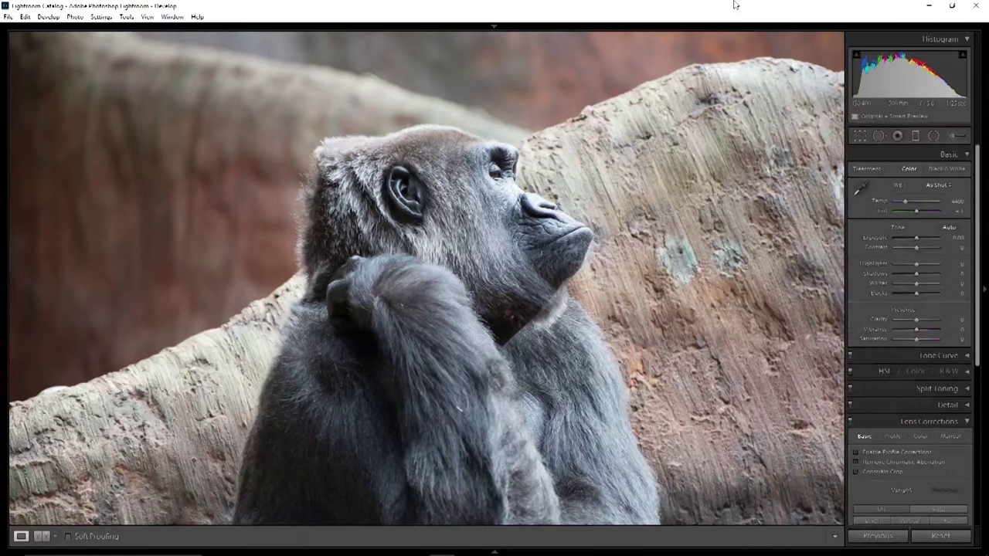
key("Right")
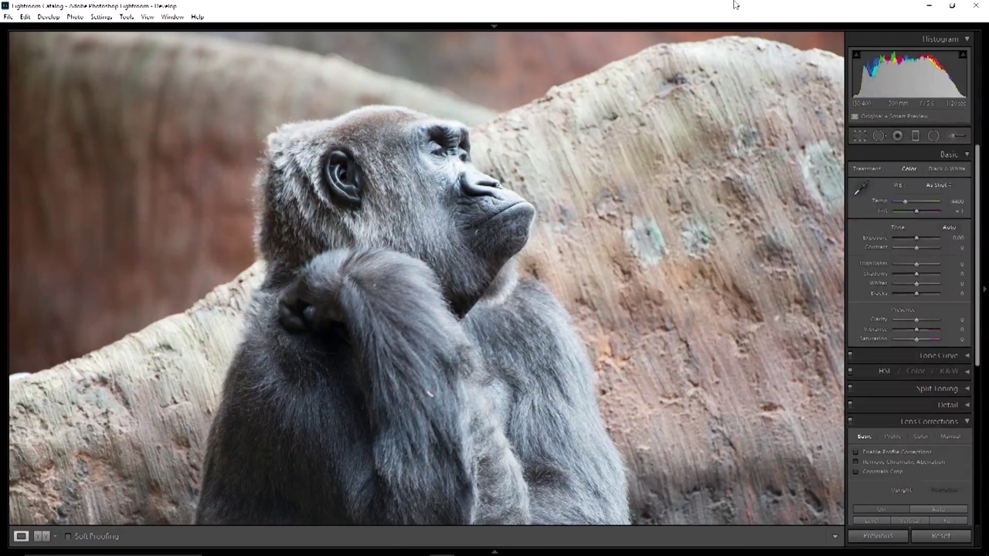
key("Right")
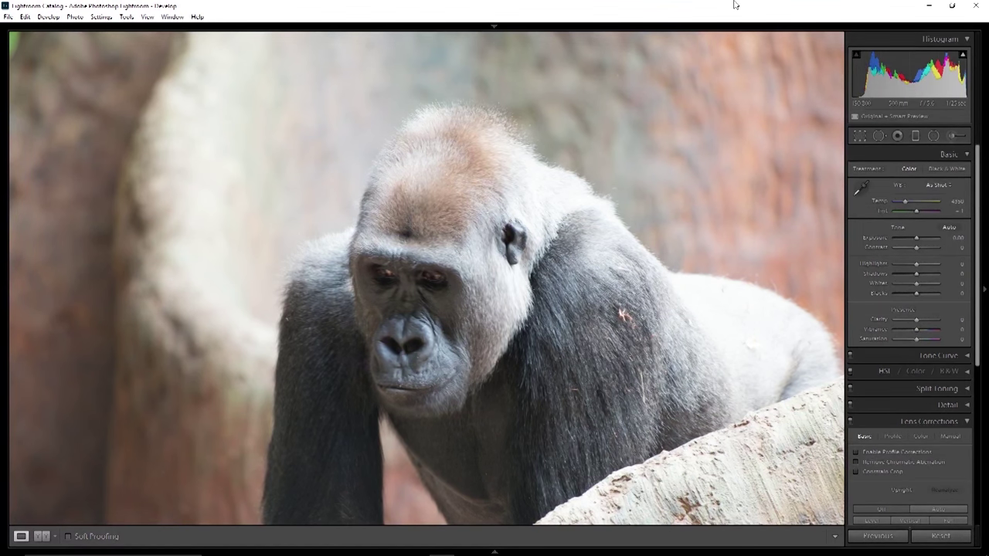
key("Right")
key("Right")
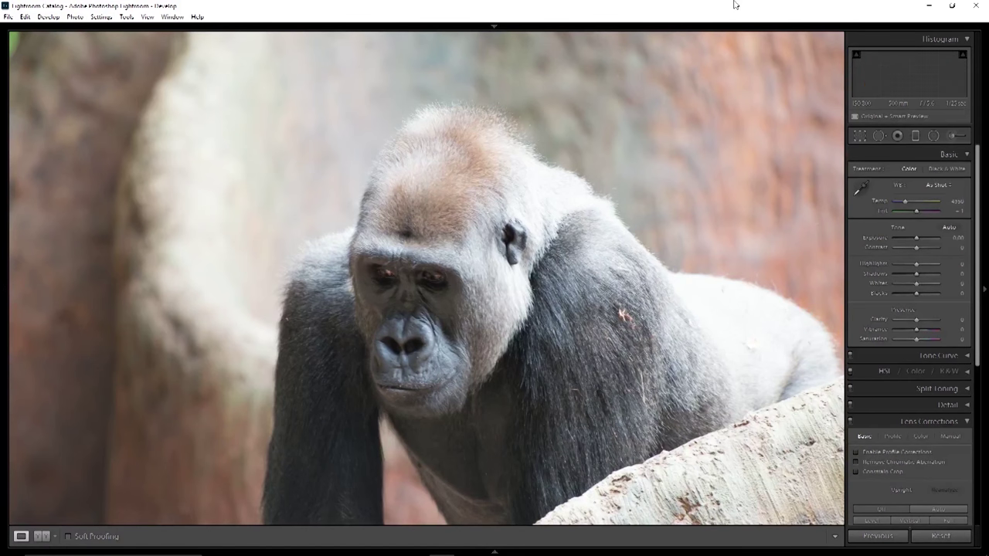
key("Left")
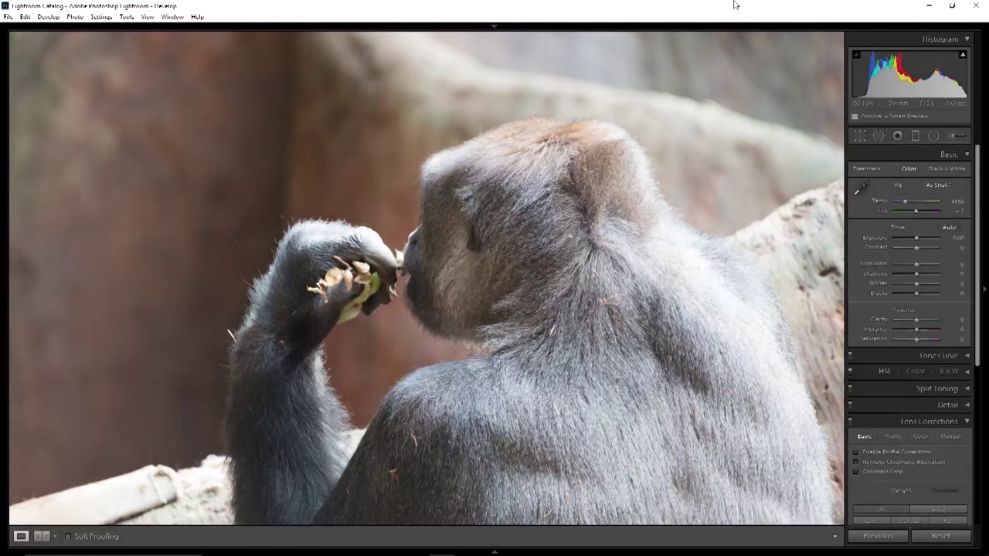
key("Right")
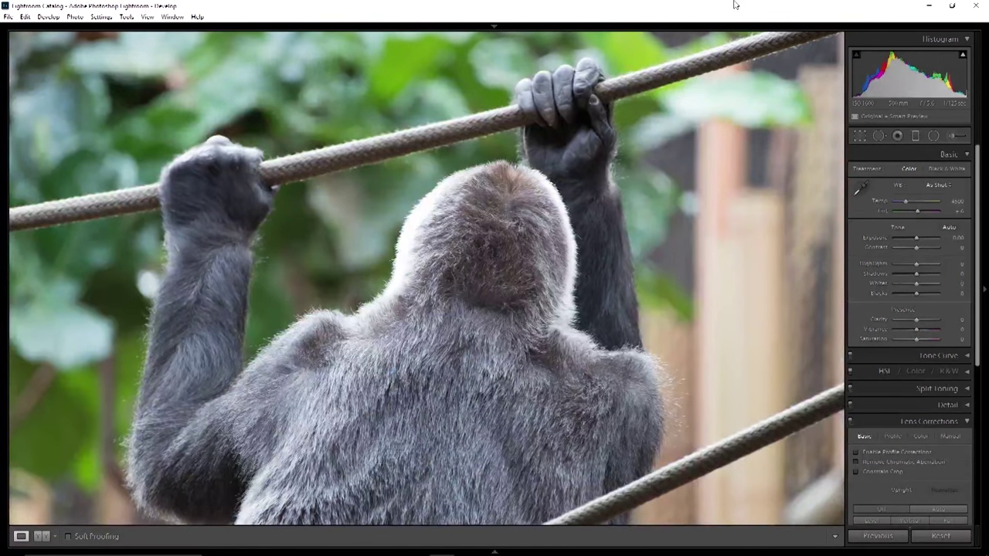
- Brighten the dark photo of the young gorilla climbing the rope with exposure +1.40 and shadows +55
key("Right")
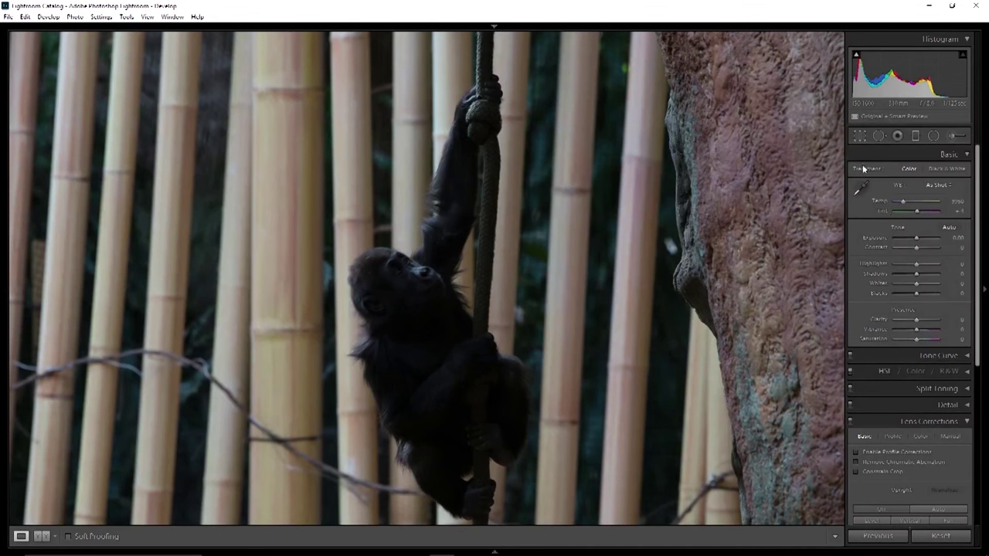
left_click_drag(955, 242, 966, 273)
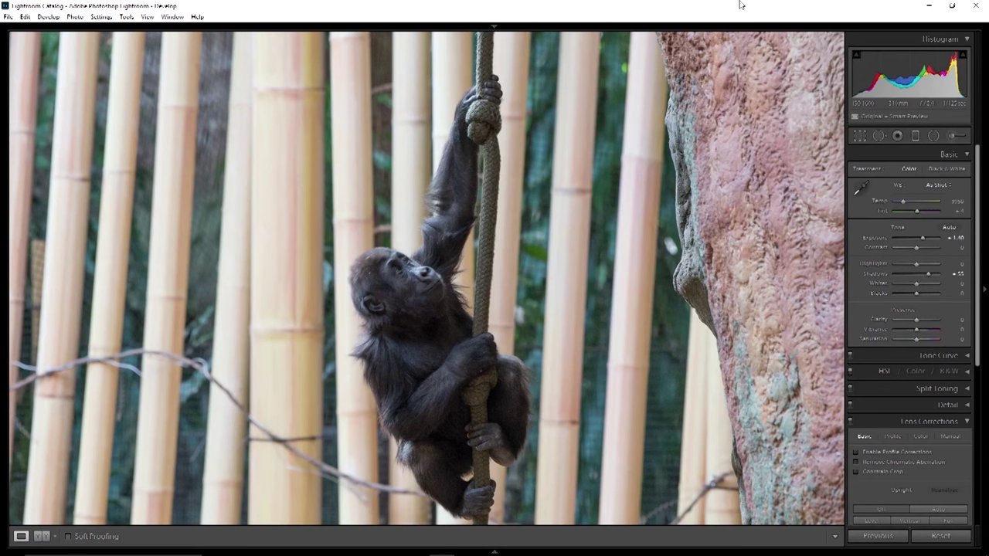
- Advance past the bamboo shots and adjust exposure and shadows on the dark photo of the gorilla sitting on wood chips
key("Right")
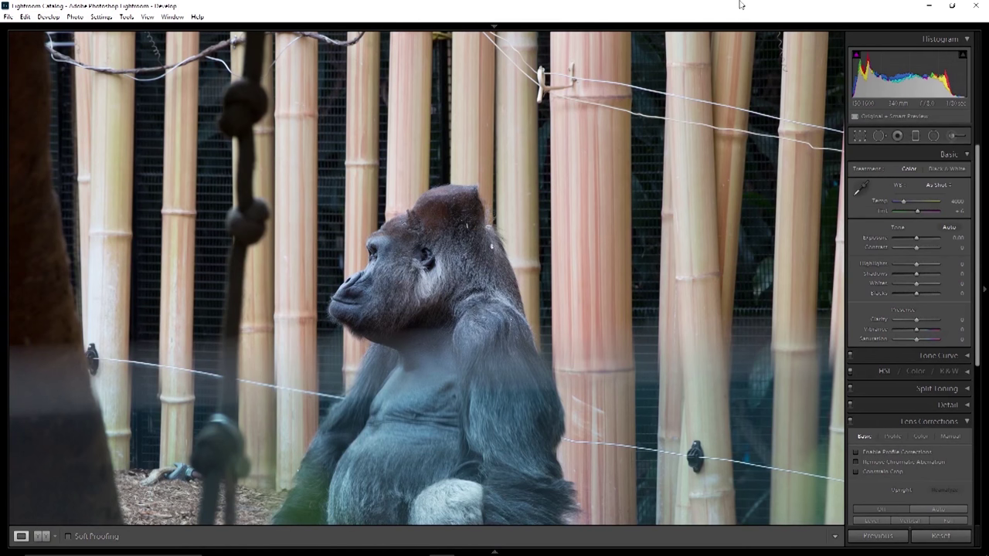
key("Right")
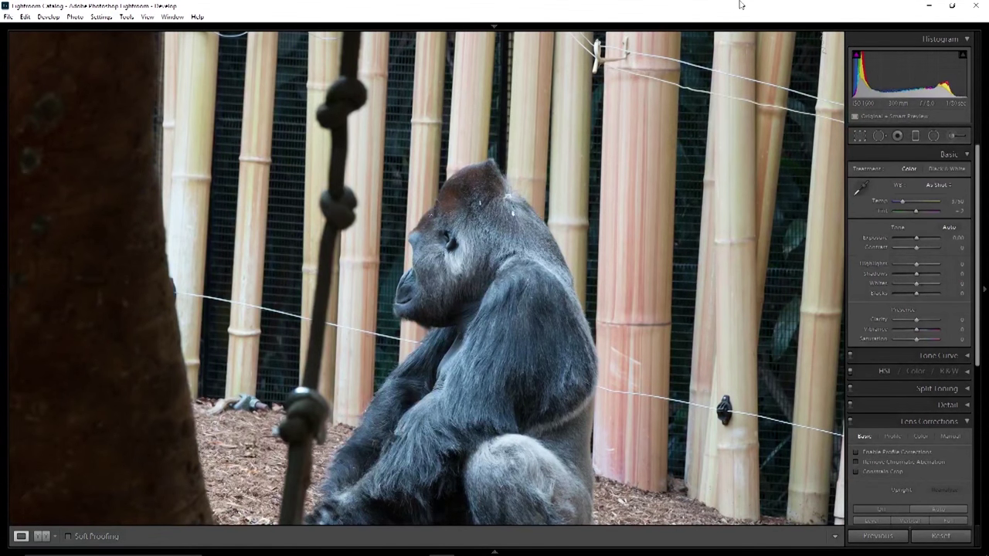
key("Right")
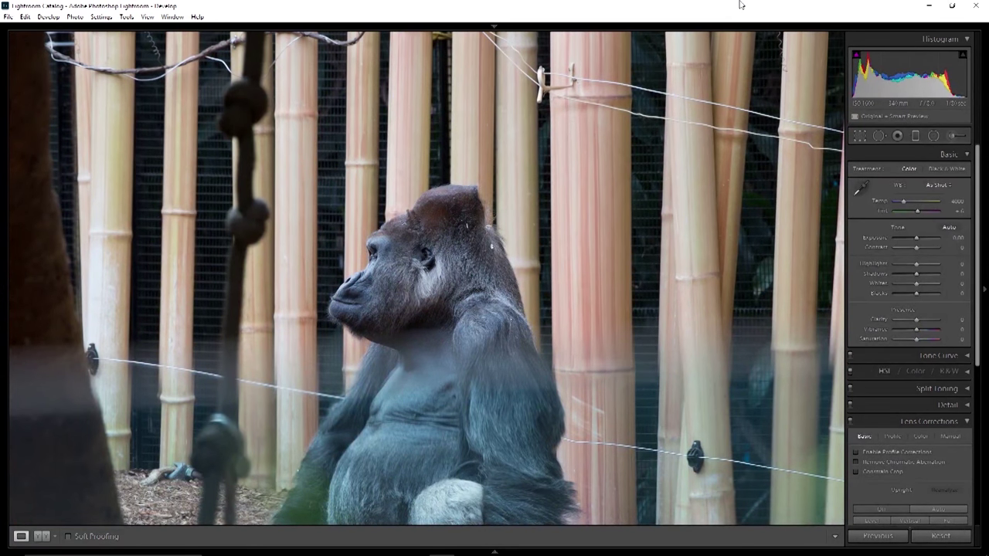
key("Right")
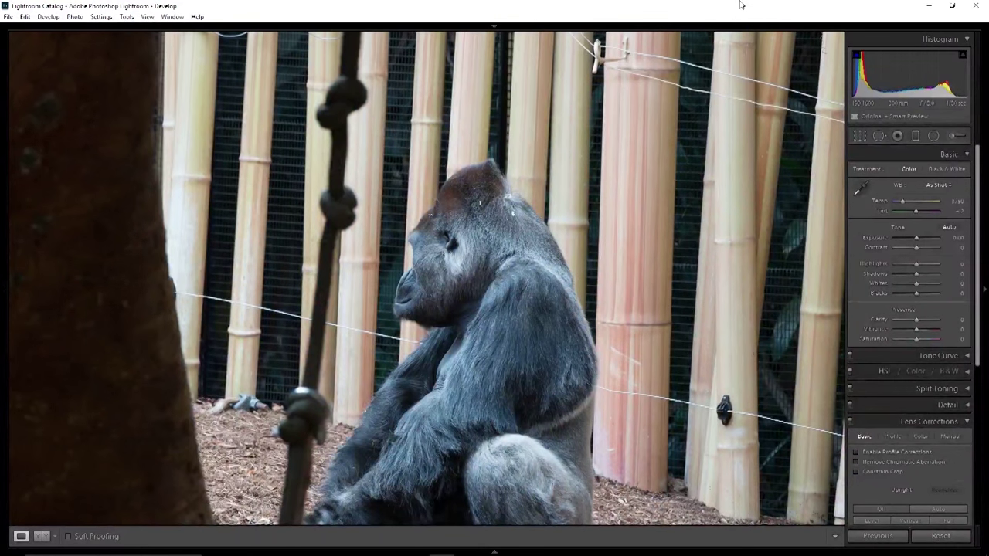
key("Right")
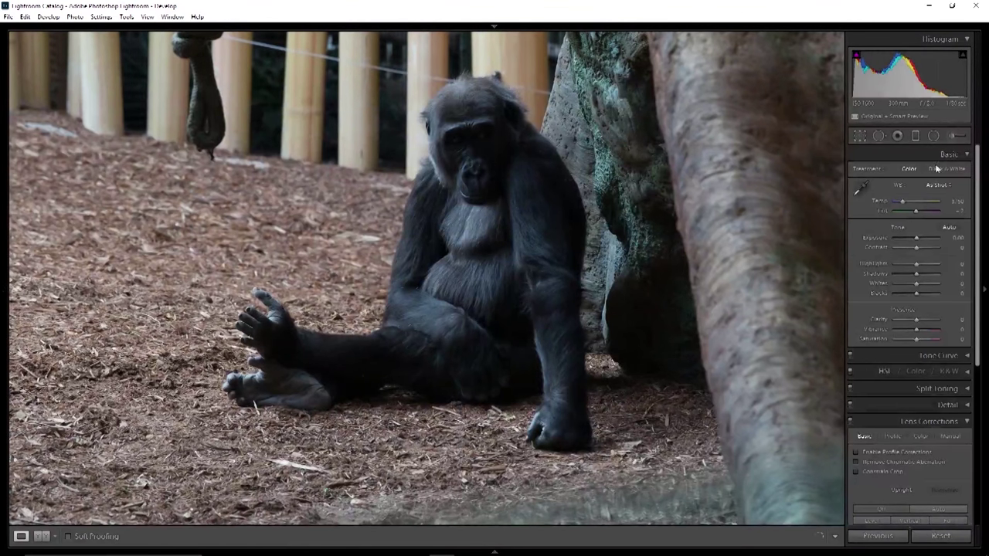
left_click_drag(957, 238, 965, 274)
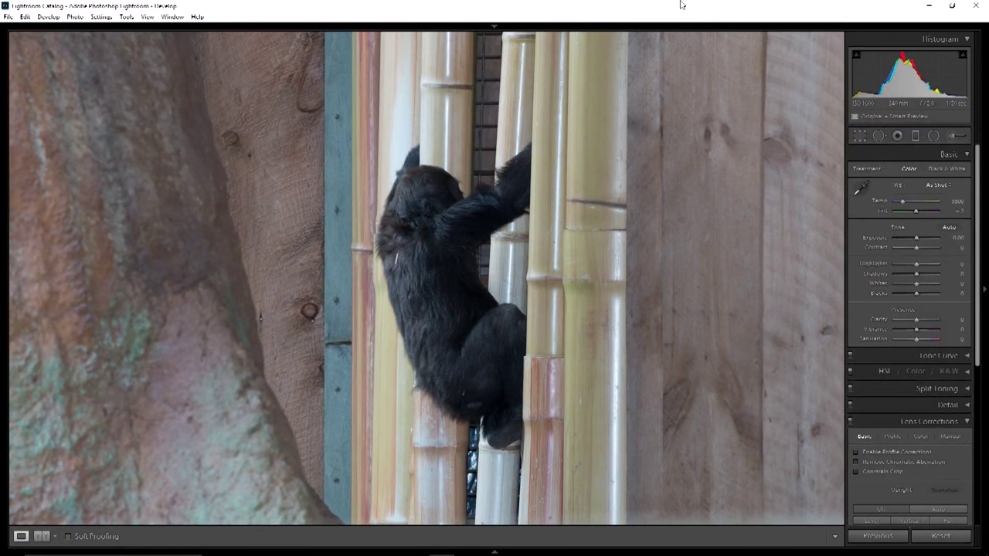
- On the photo of the young gorilla peering out from the bamboo, set exposure to +0.60, shadows to +22 and contrast to +13
key("Right")
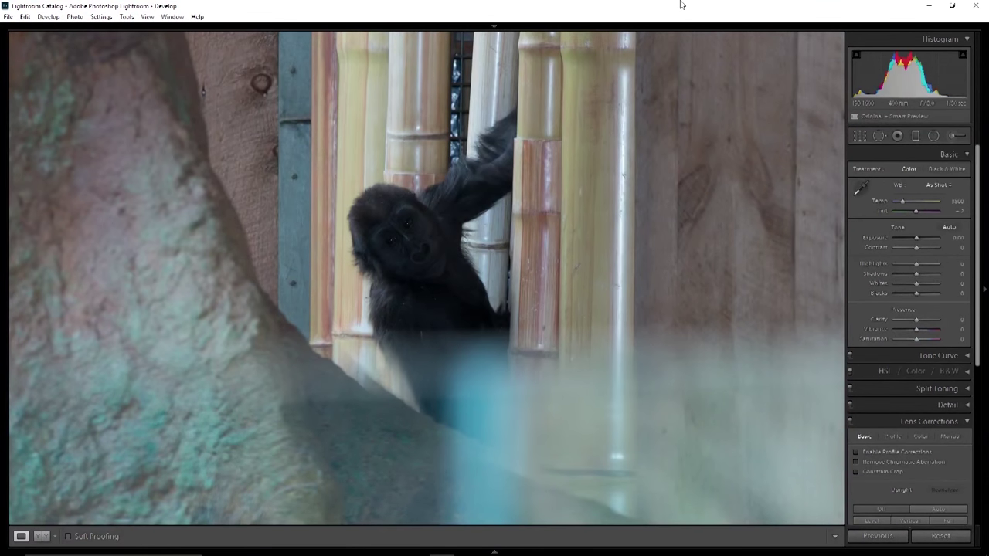
left_click(952, 238)
type("0.6")
key("Return")
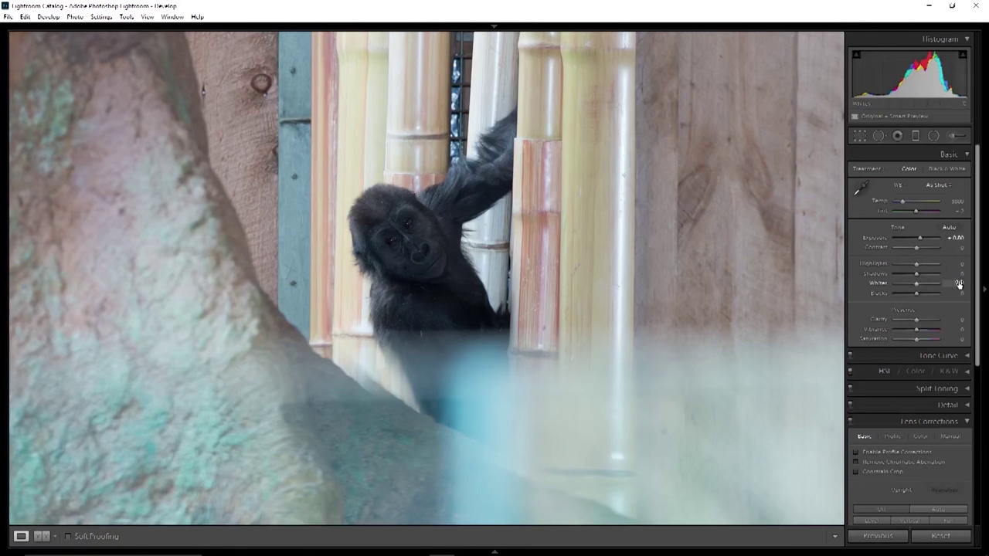
left_click_drag(917, 274, 921, 273)
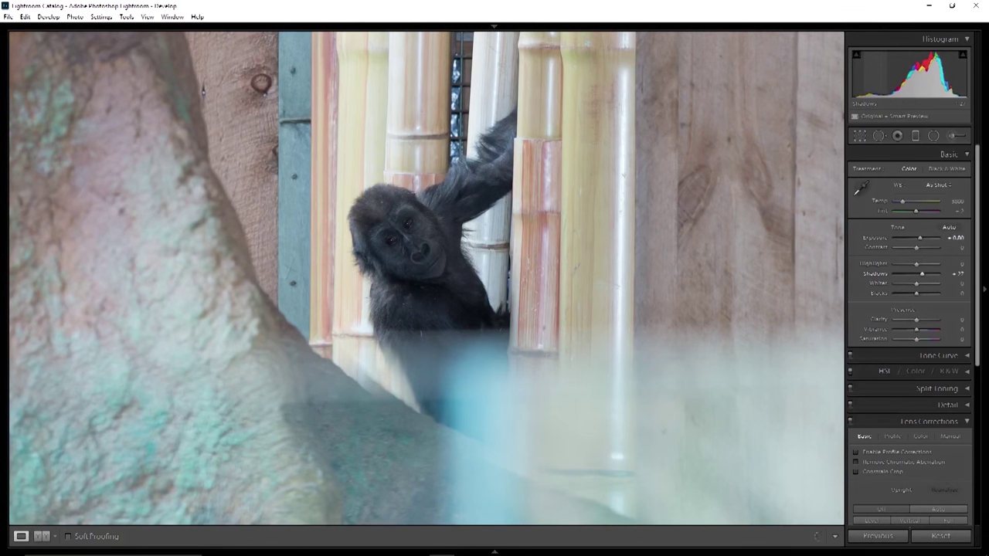
left_click_drag(955, 247, 950, 249)
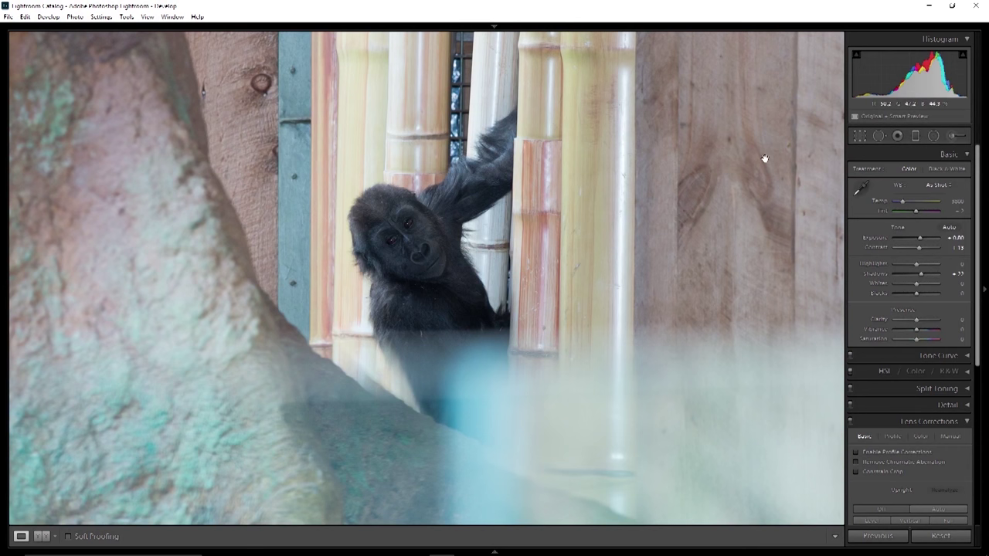
- Set contrast to +81 and blacks to -21 on the washed-out photo of the gorilla seated behind the rope
key("Right")
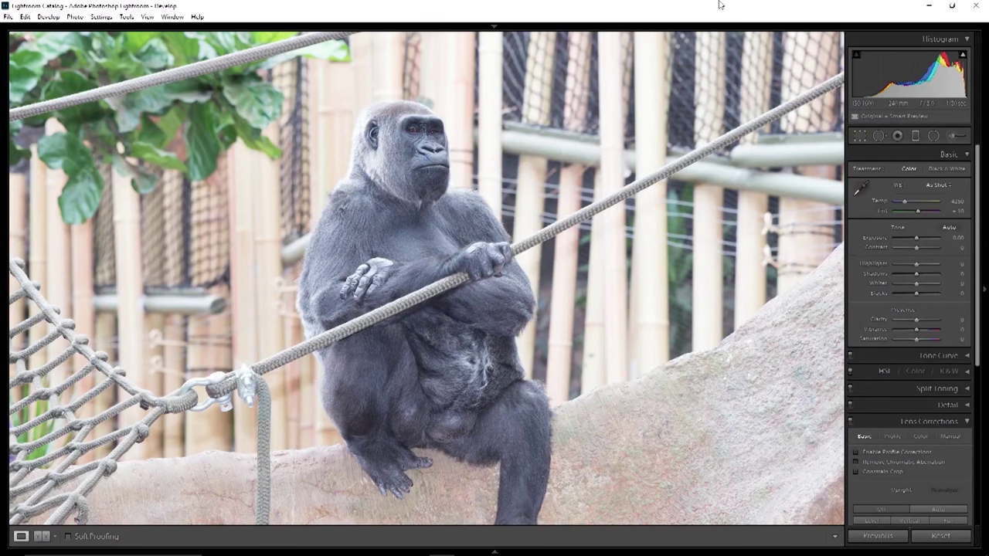
left_click_drag(954, 248, 985, 248)
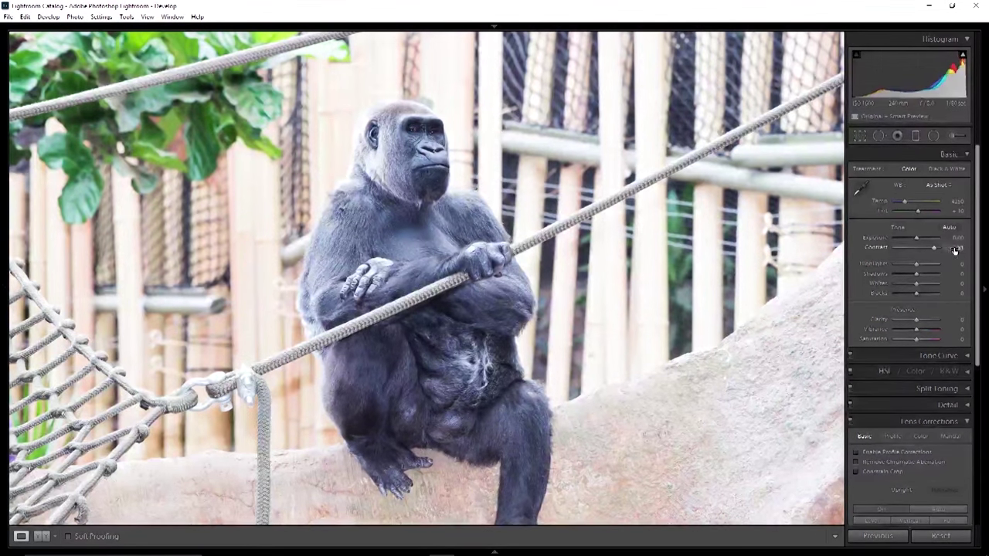
mouse_move(959, 293)
left_mouse_down()
mouse_move(938, 293)
mouse_move(955, 294)
left_mouse_up()
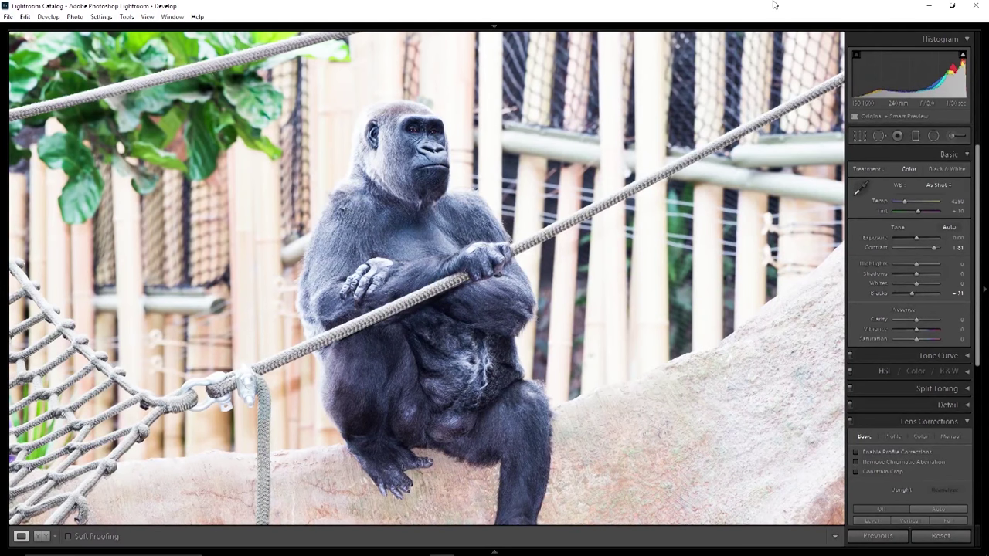
- Compare the close-up photos of the gorilla with its arms crossed over the rope
key("Right")
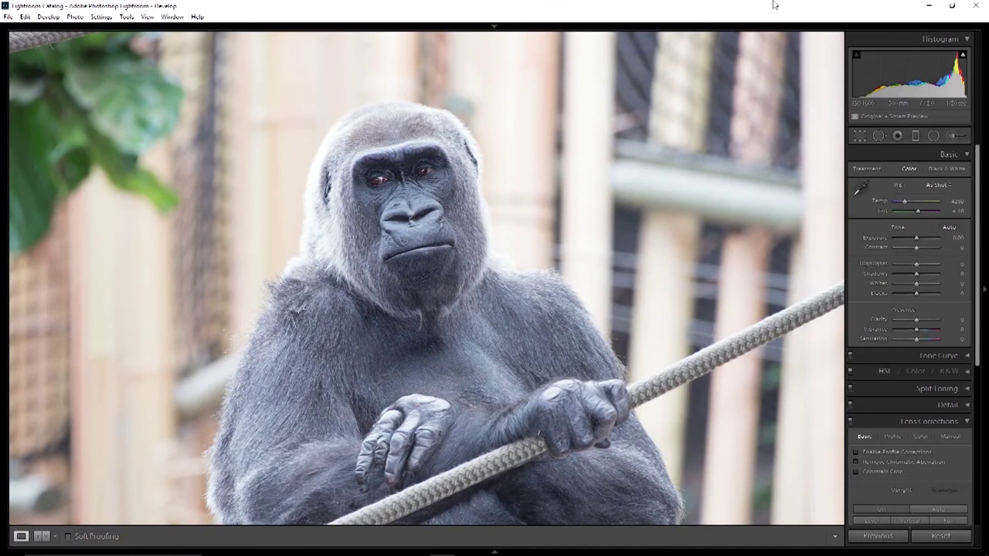
key("Right")
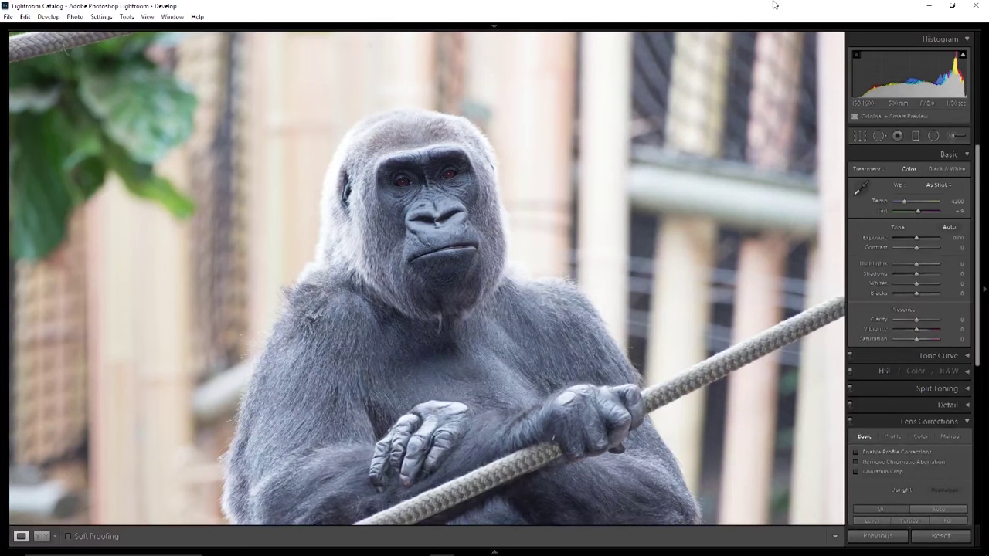
key("Right")
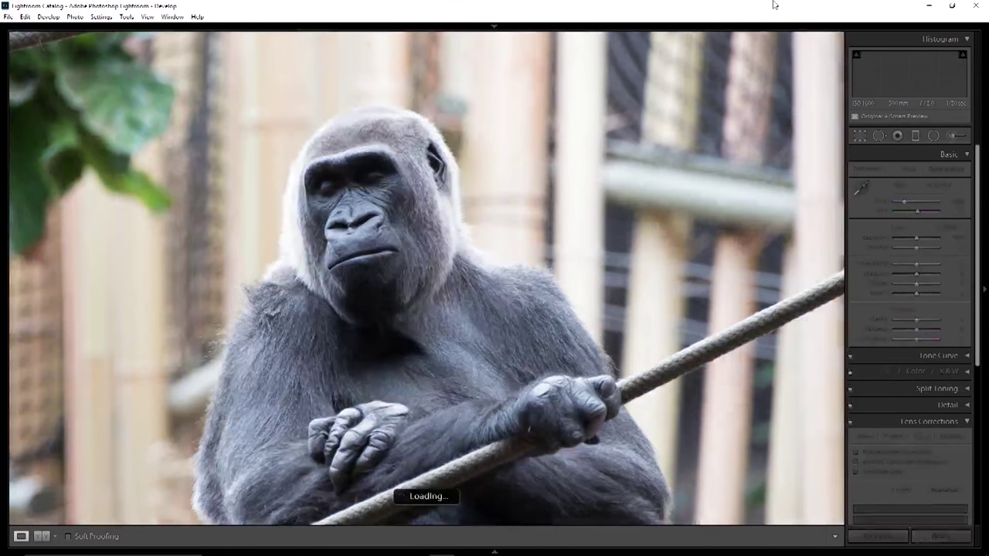